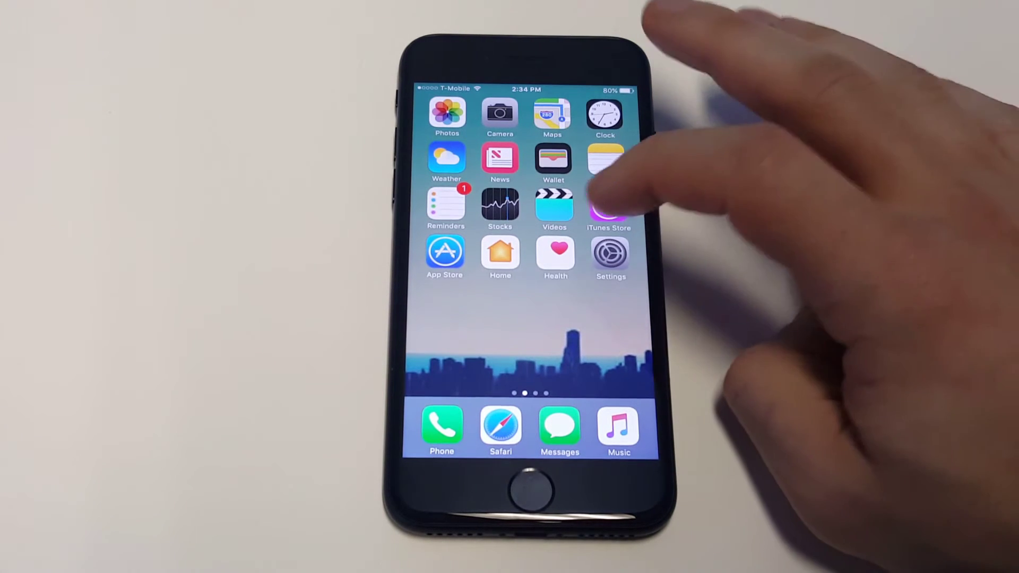
# Launch Settings and go to the iCloud account page
pyautogui.click(611, 255)
pyautogui.scroll(-5, 530, 280)
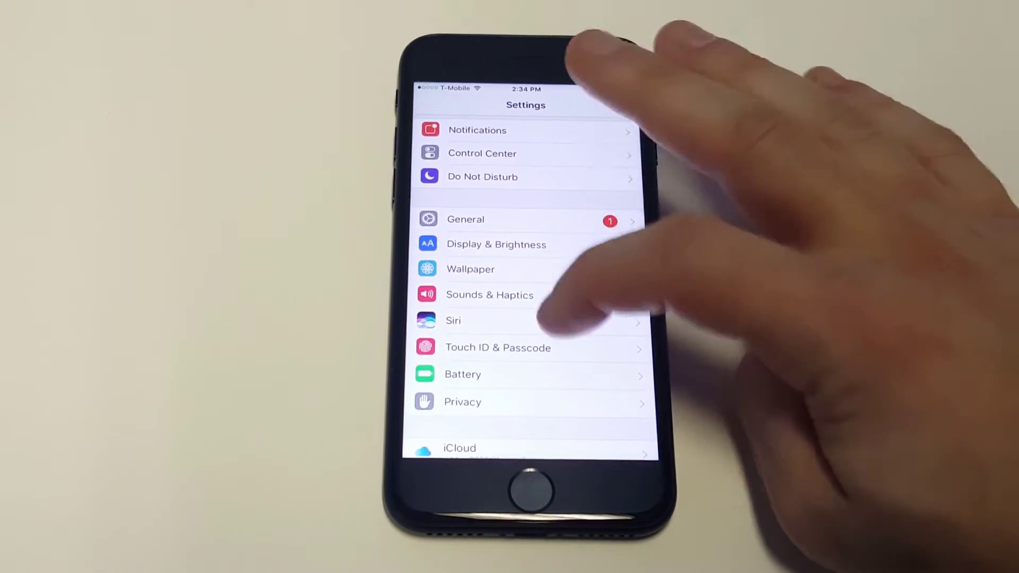
pyautogui.scroll(-2, 529, 279)
pyautogui.click(510, 375)
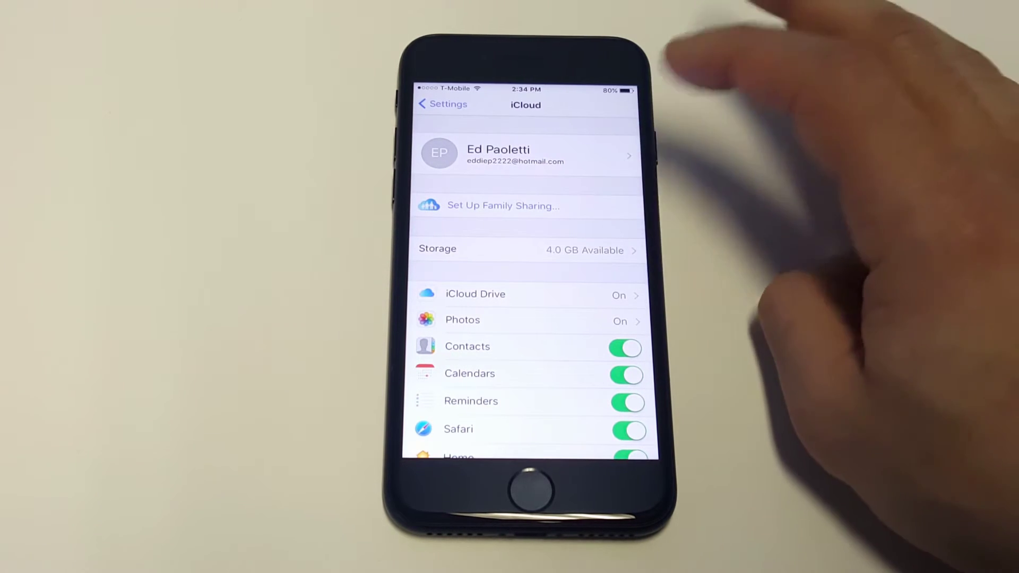
# Open iCloud Storage and review the upgrade plans from $0.99 to $19.99 monthly
pyautogui.click(586, 250)
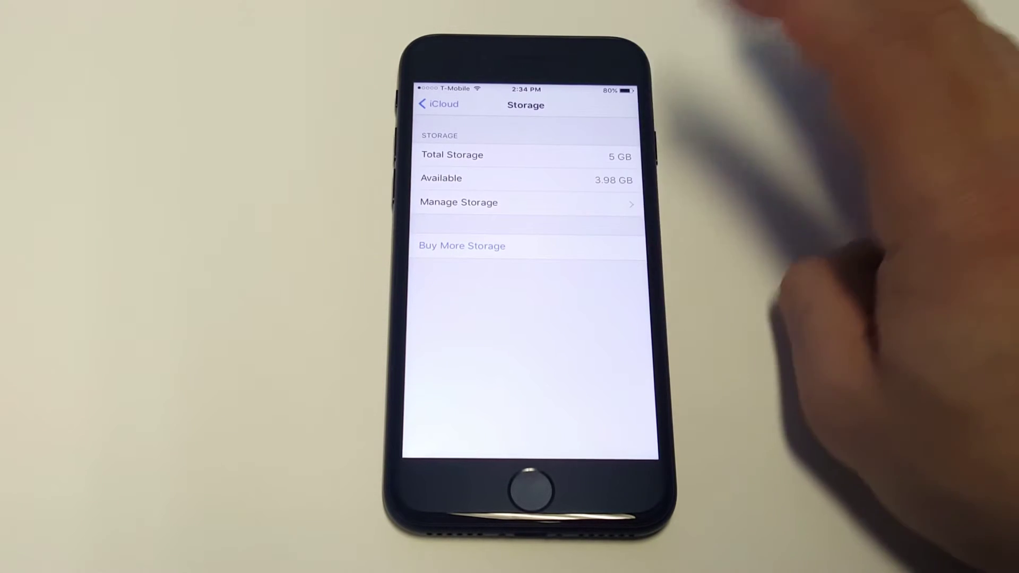
pyautogui.click(589, 239)
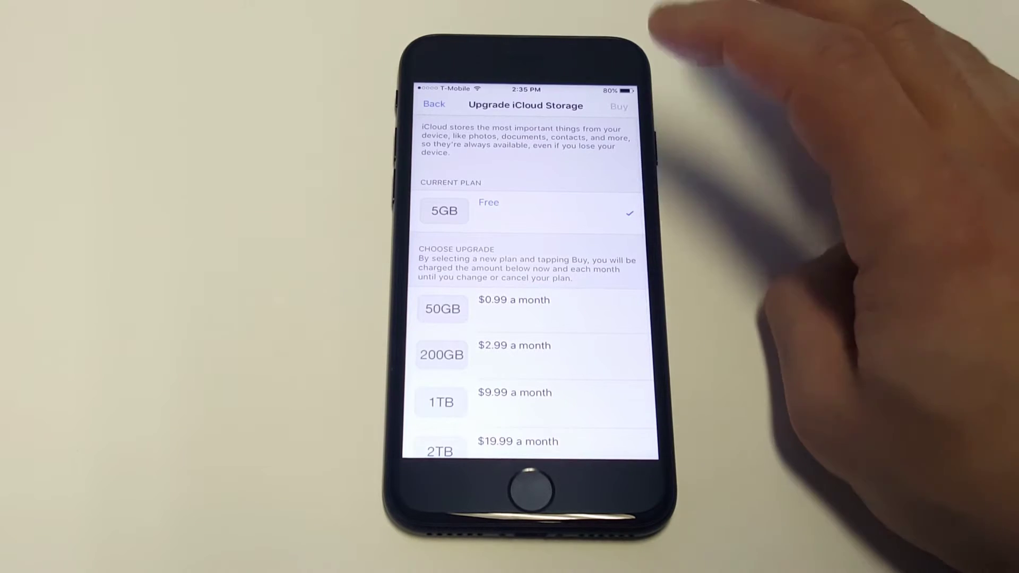
pyautogui.scroll(-2, 592, 239)
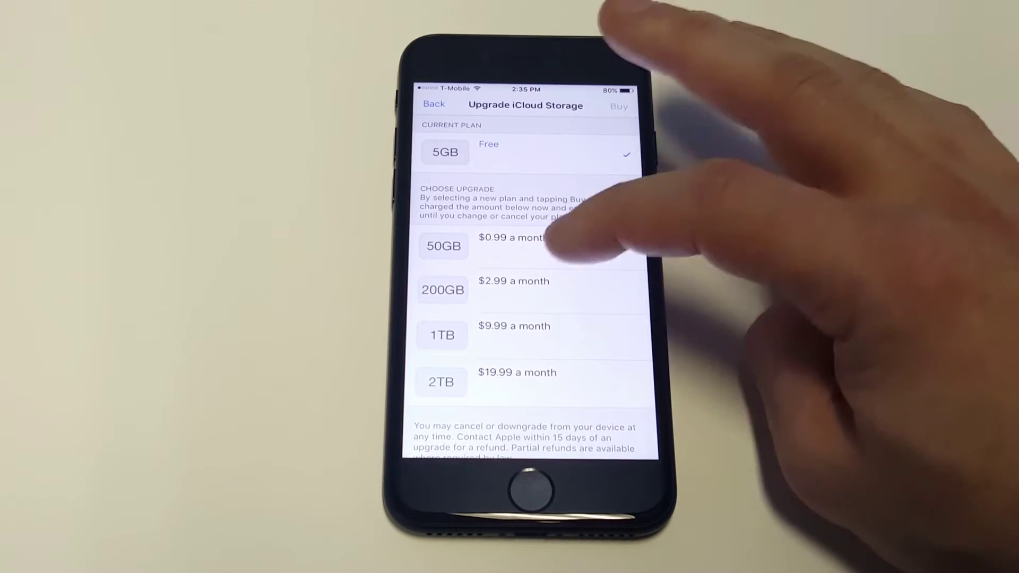
pyautogui.scroll(-2, 577, 209)
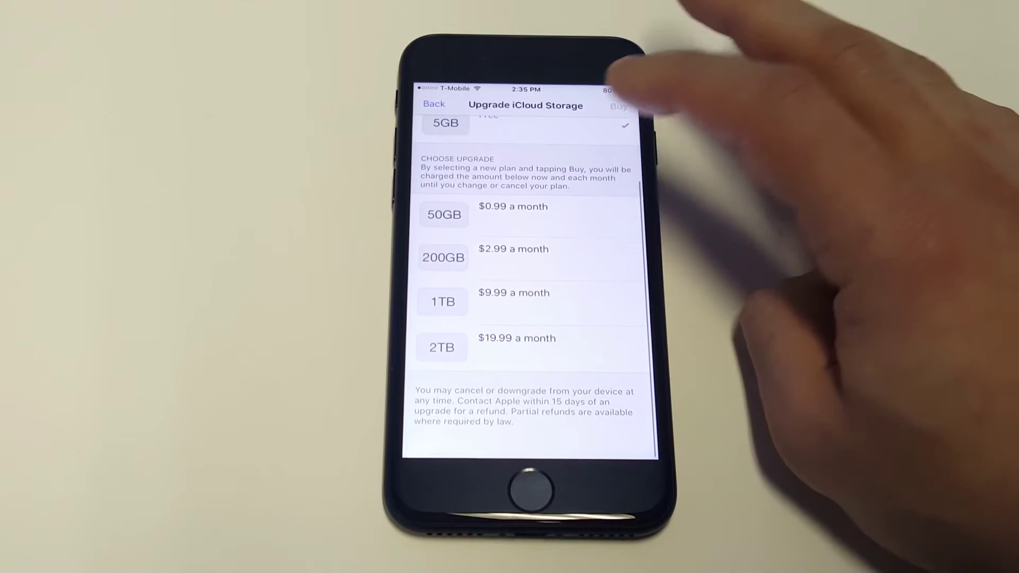
pyautogui.scroll(3, 578, 208)
pyautogui.click(430, 99)
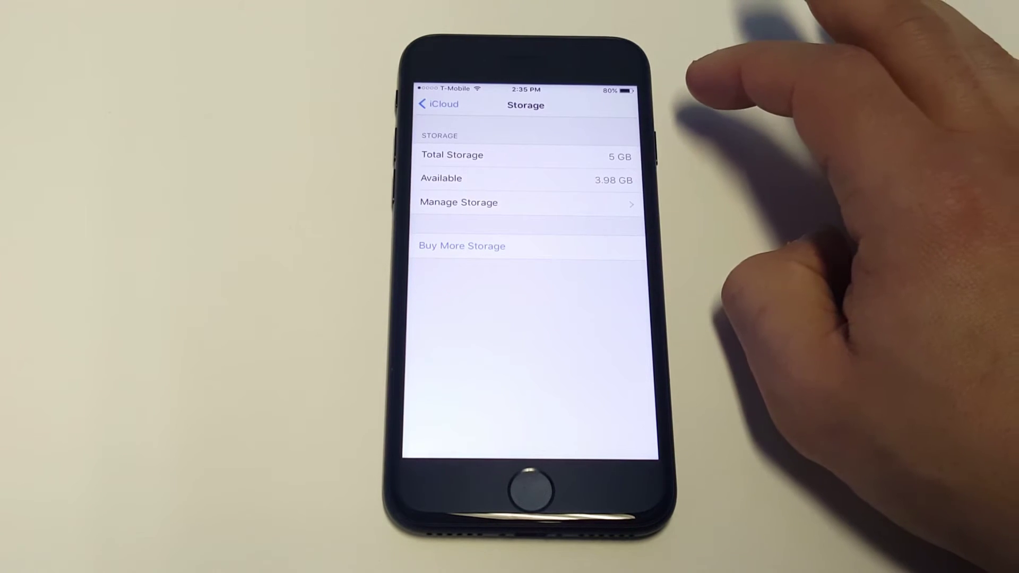
# Return to iCloud, open Storage > Manage Storage, and view a stored item's details
pyautogui.click(438, 104)
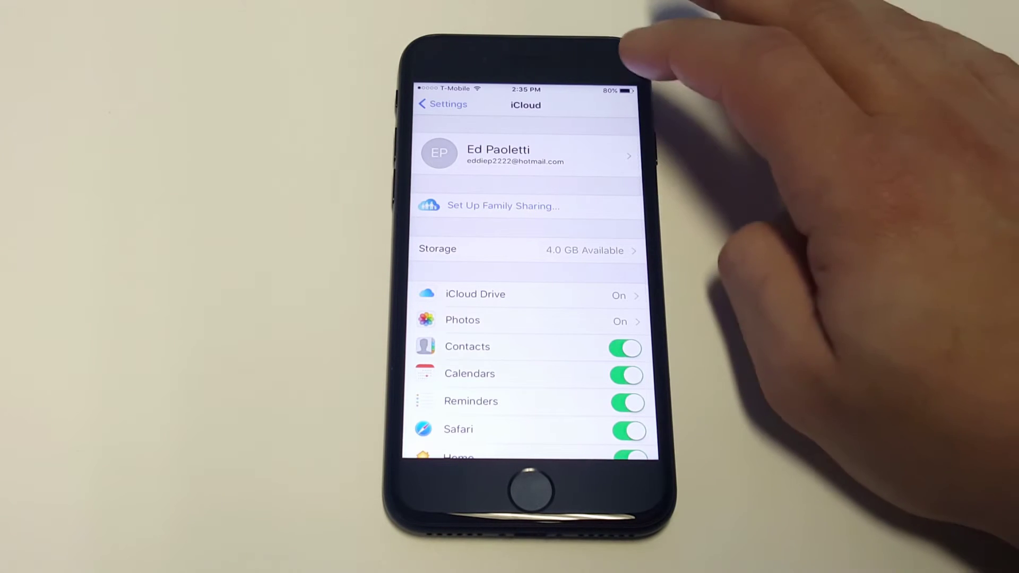
pyautogui.click(589, 249)
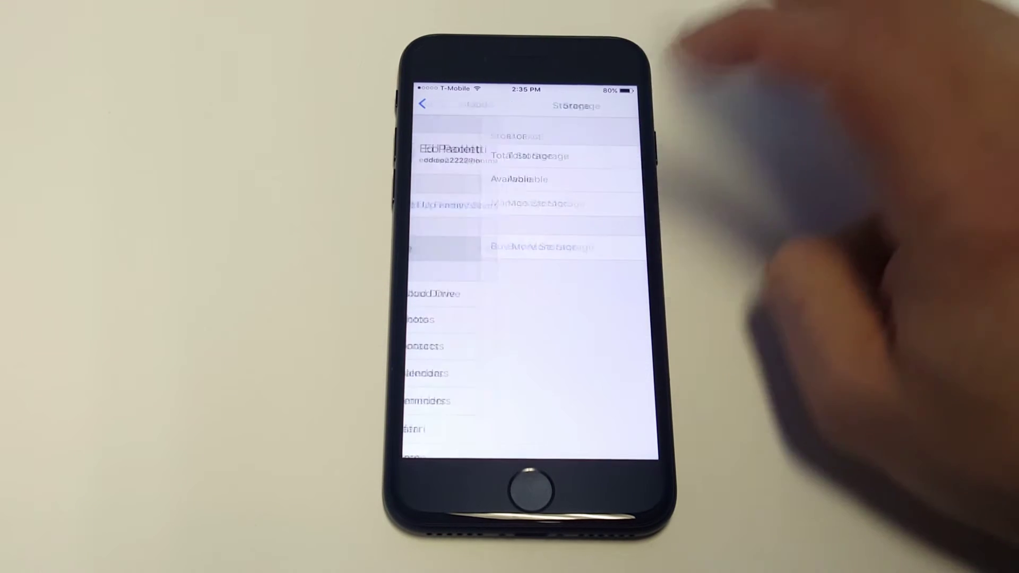
pyautogui.click(557, 202)
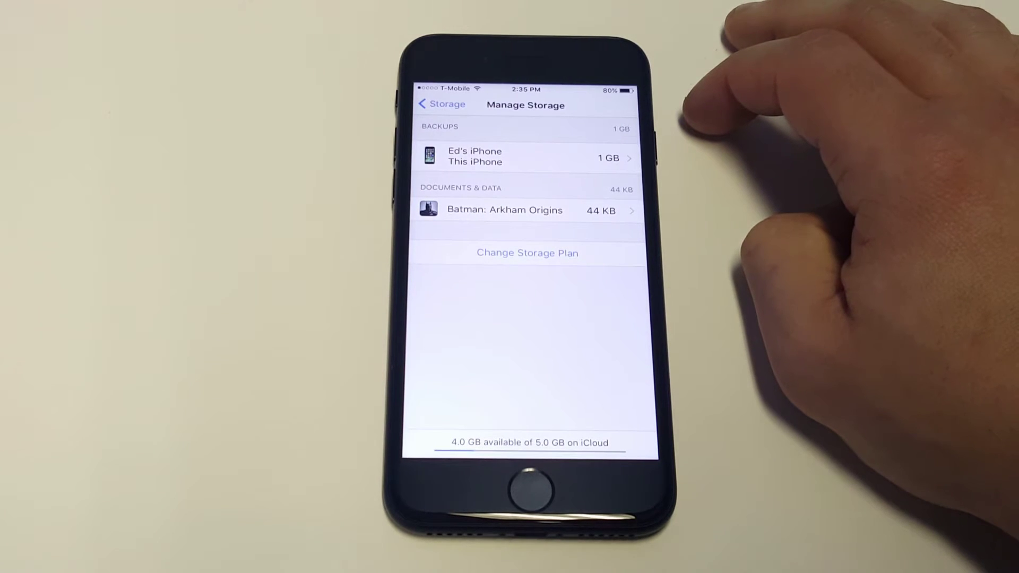
pyautogui.click(478, 156)
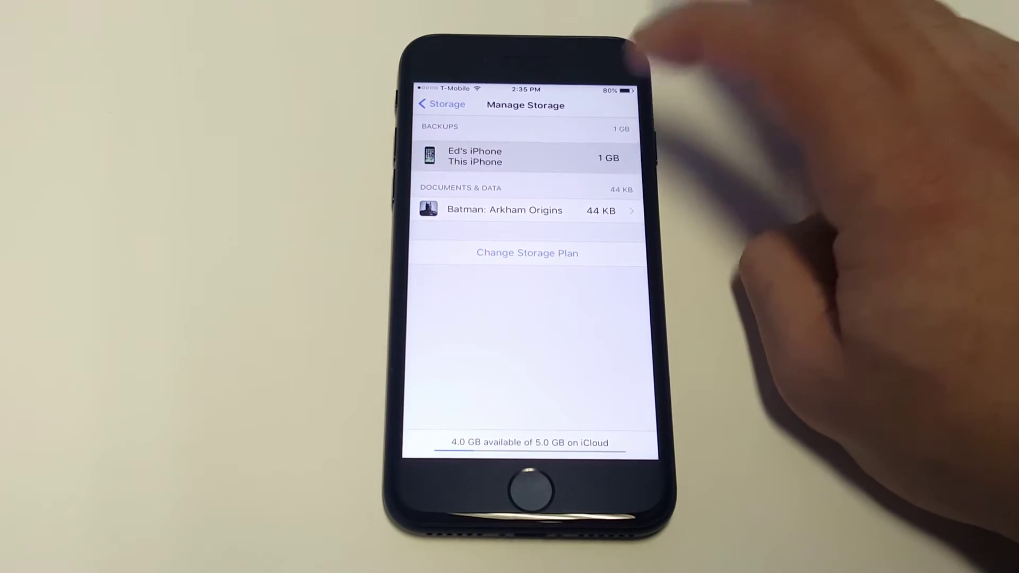
# Delete all Batman: Arkham Origins documents and data, then return to the storage list
pyautogui.click(458, 104)
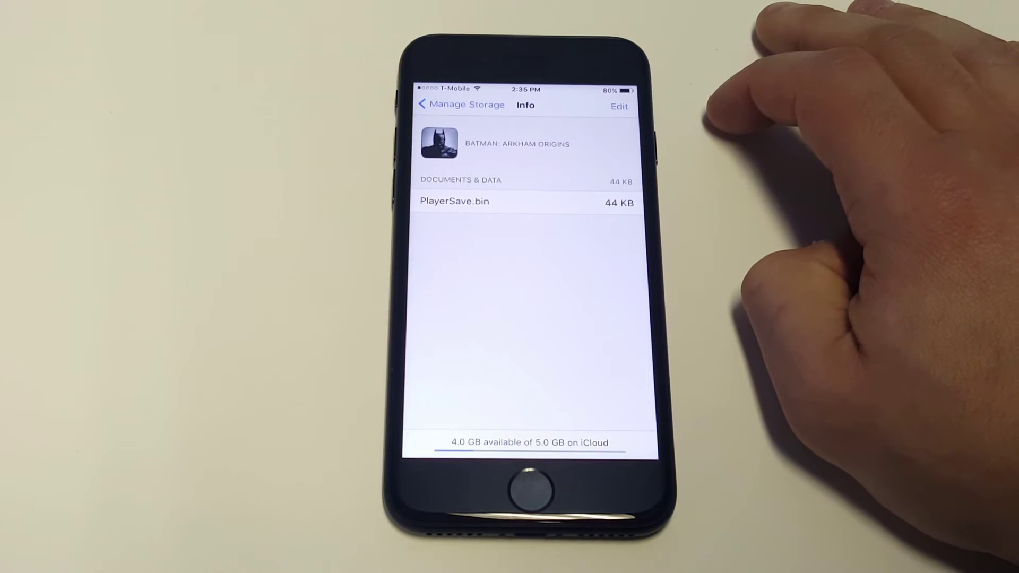
pyautogui.click(617, 105)
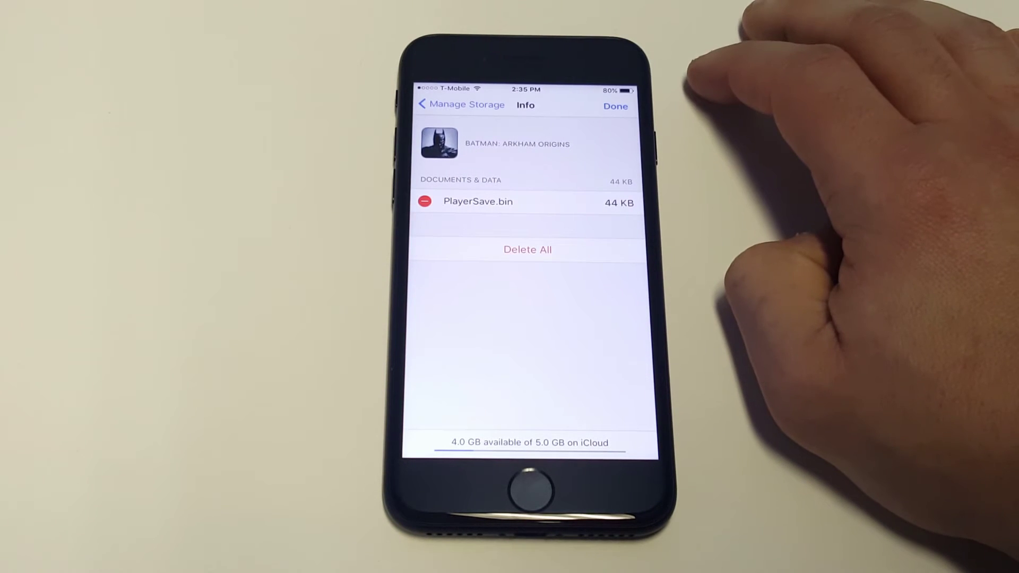
pyautogui.click(527, 249)
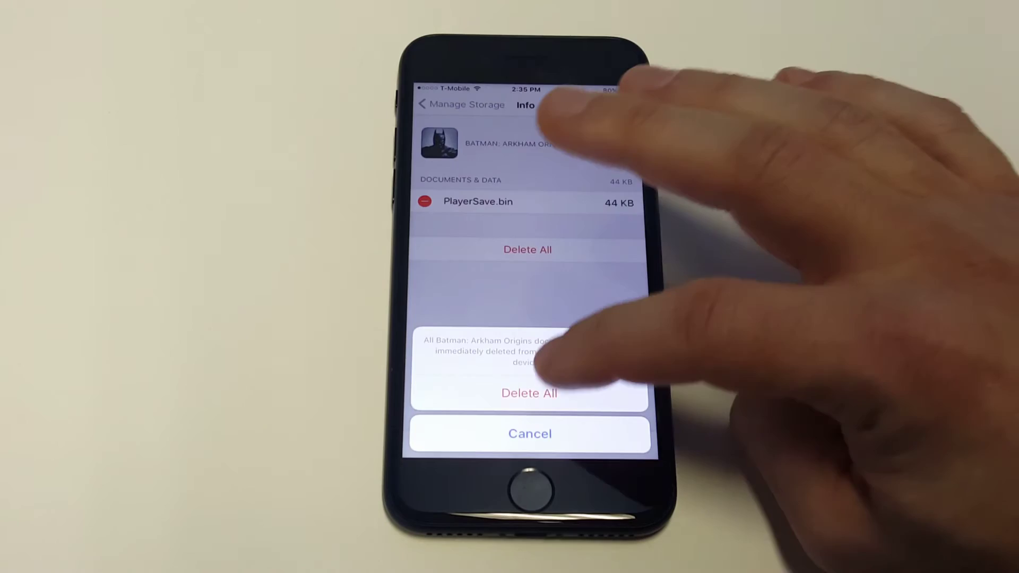
pyautogui.click(526, 393)
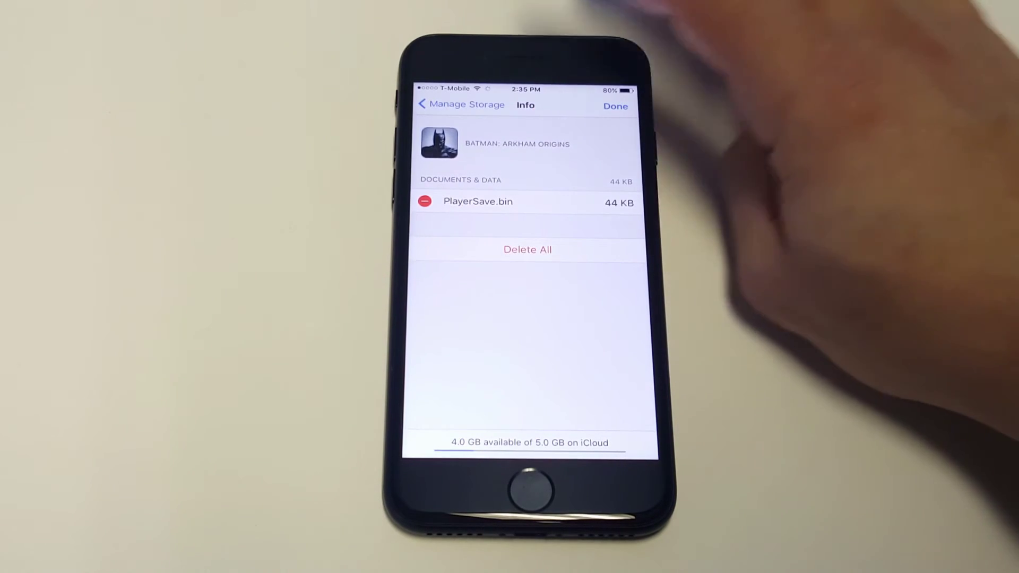
pyautogui.click(458, 104)
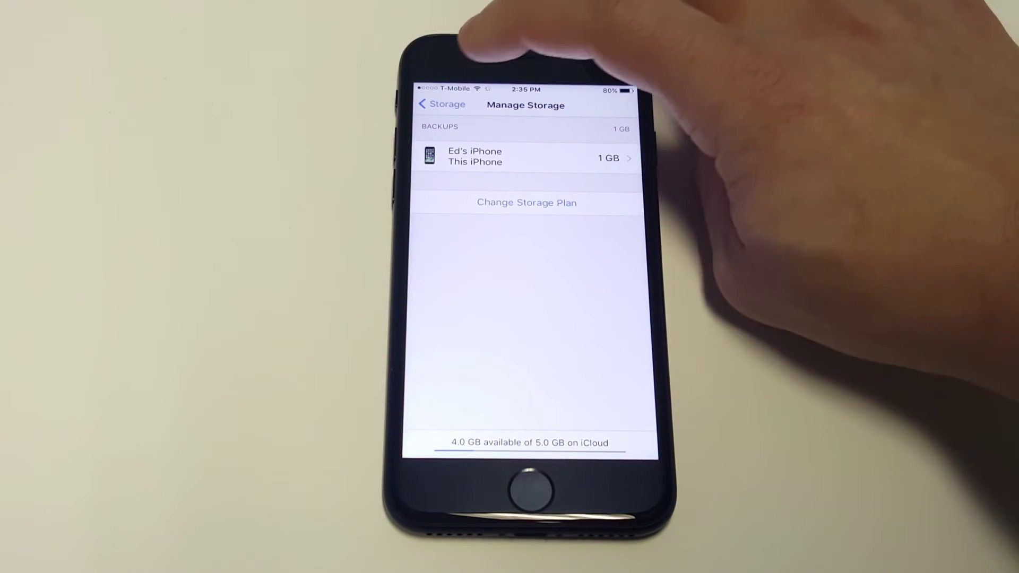
# Recheck Manage Storage to confirm only the iPhone backup remains, then exit Settings
pyautogui.click(433, 105)
pyautogui.click(434, 104)
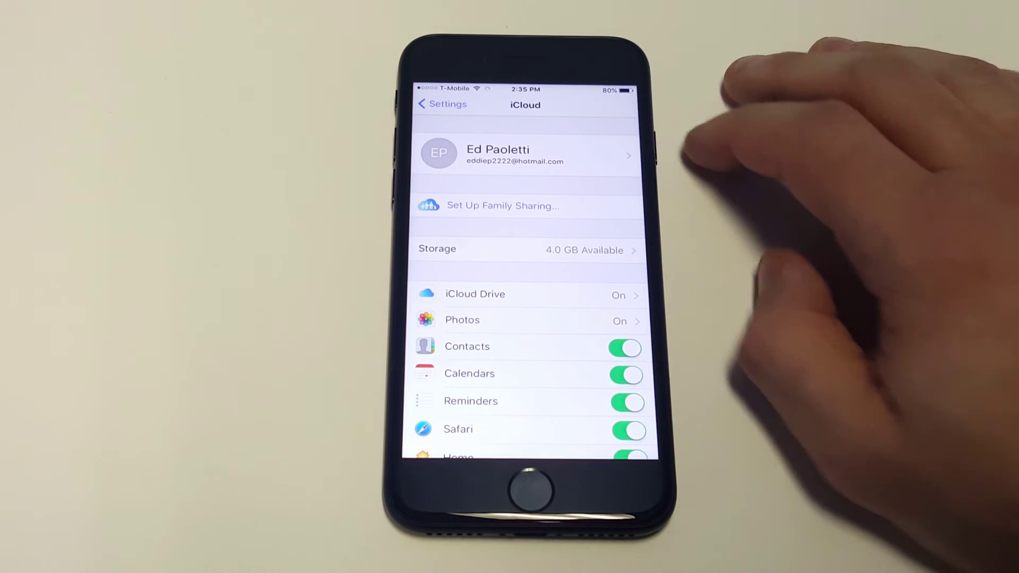
pyautogui.click(585, 249)
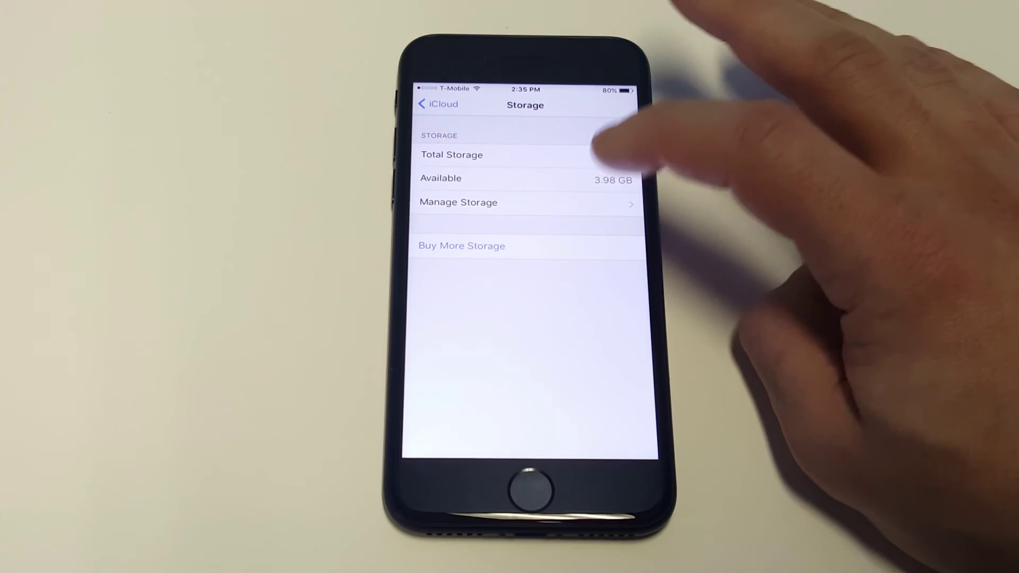
pyautogui.click(458, 203)
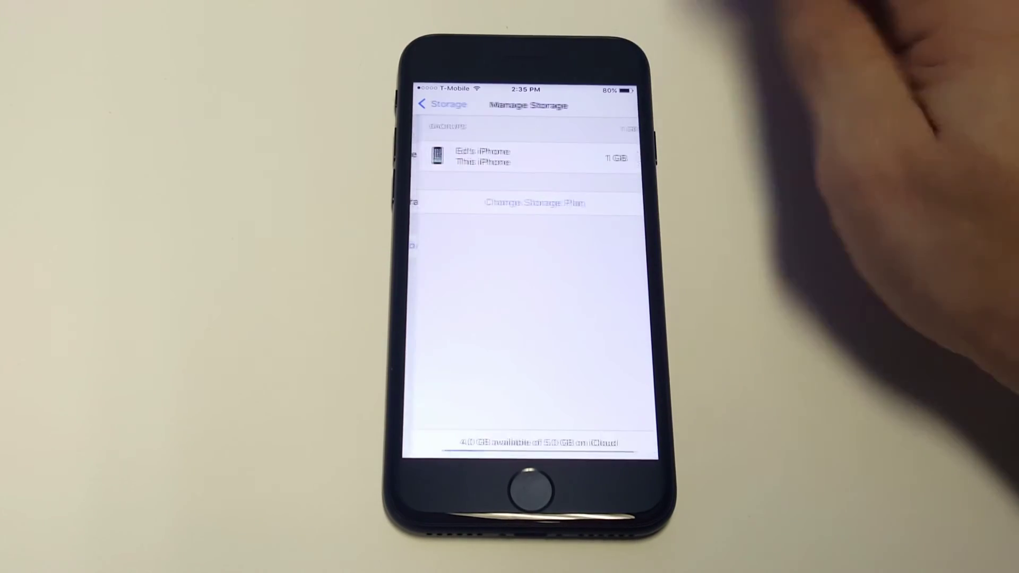
pyautogui.click(437, 104)
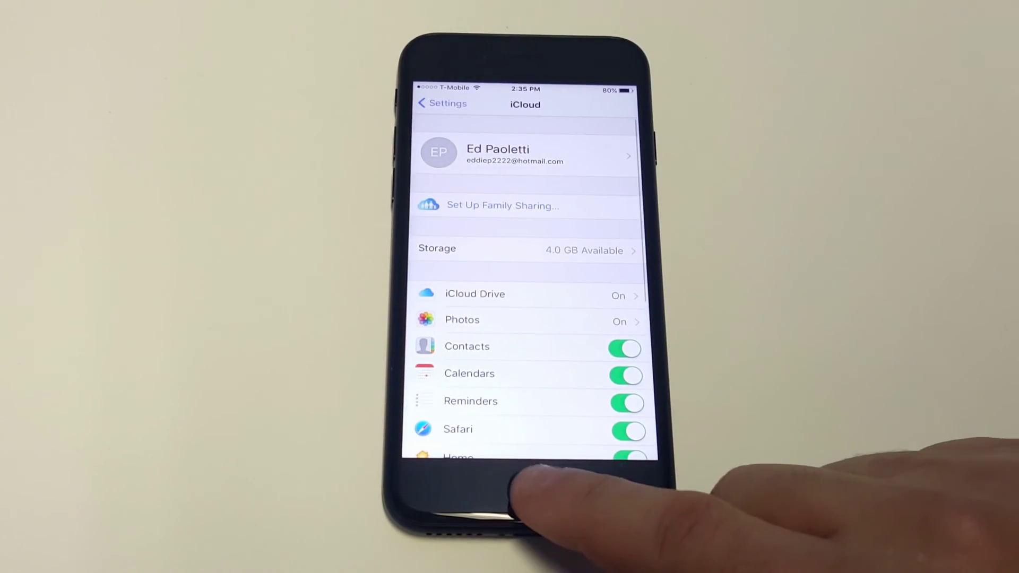
pyautogui.click(529, 487)
pyautogui.click(530, 488)
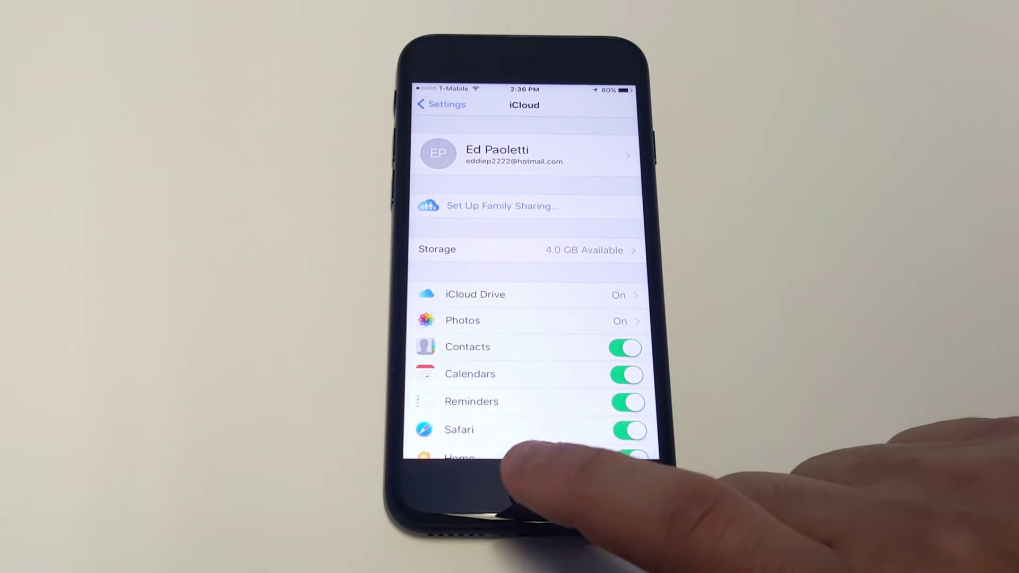
# Double-press the Home button to bring up the grid of app icons
pyautogui.doubleClick(529, 488)
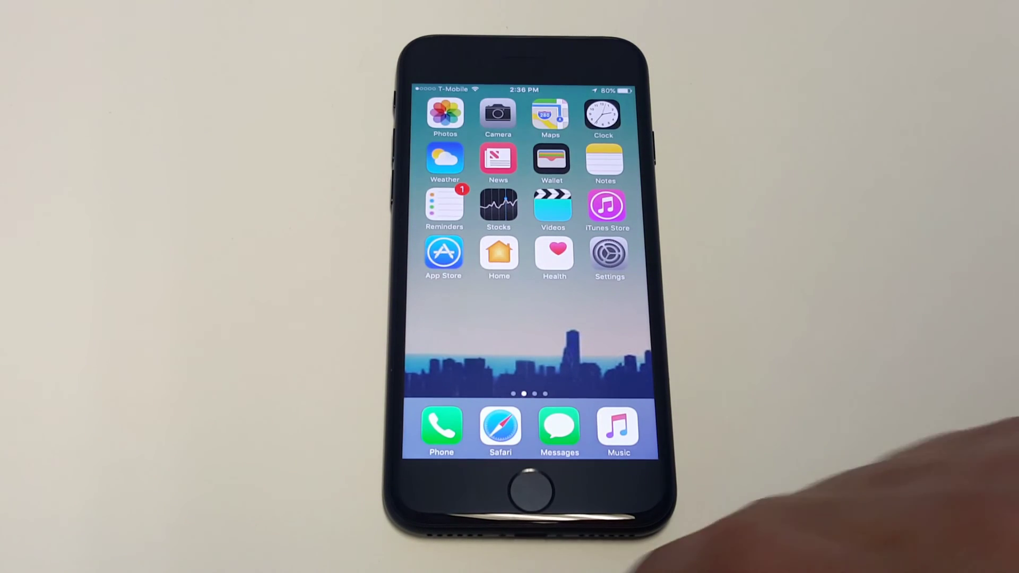